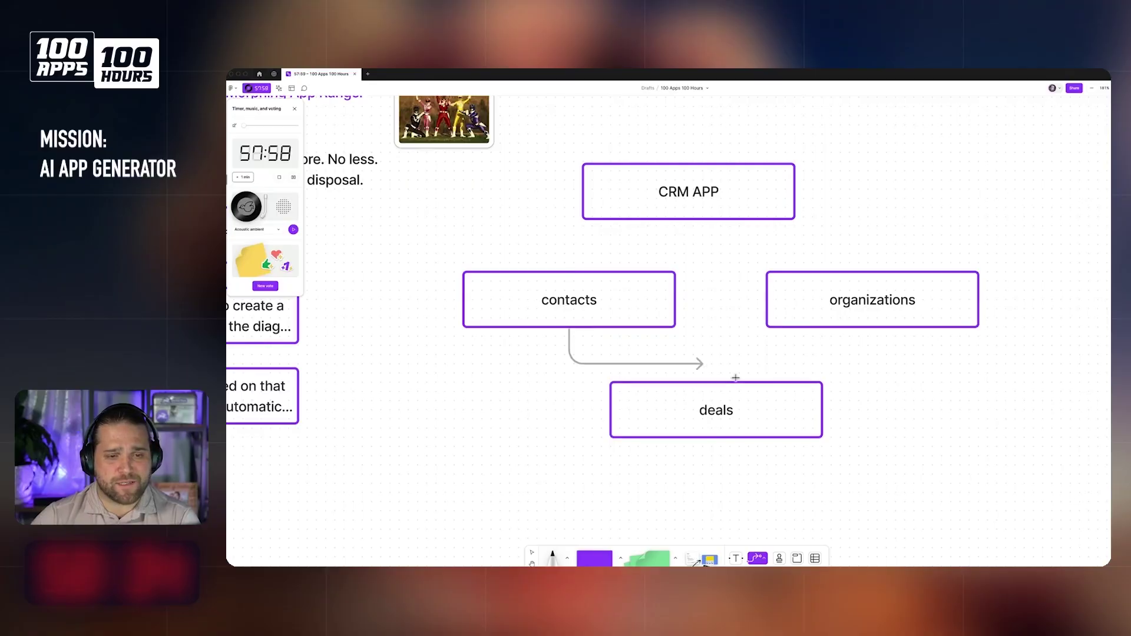
- Draw an arrow linking contacts to deals and clear the ChatGPT chat
drag(573, 332, 716, 382)
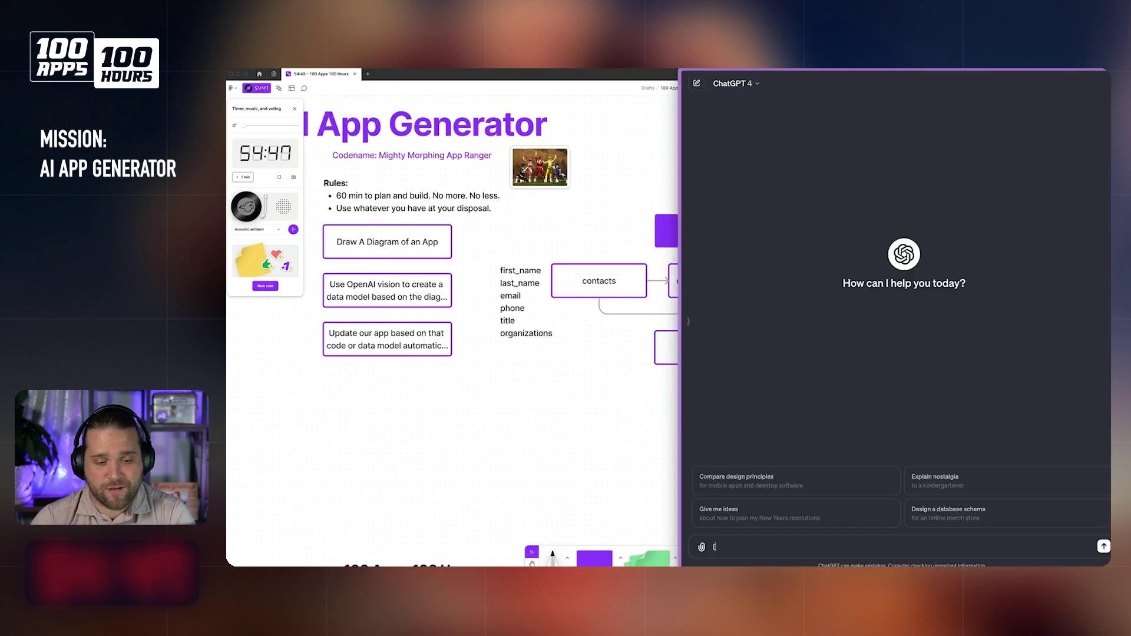
key(BackSpace)
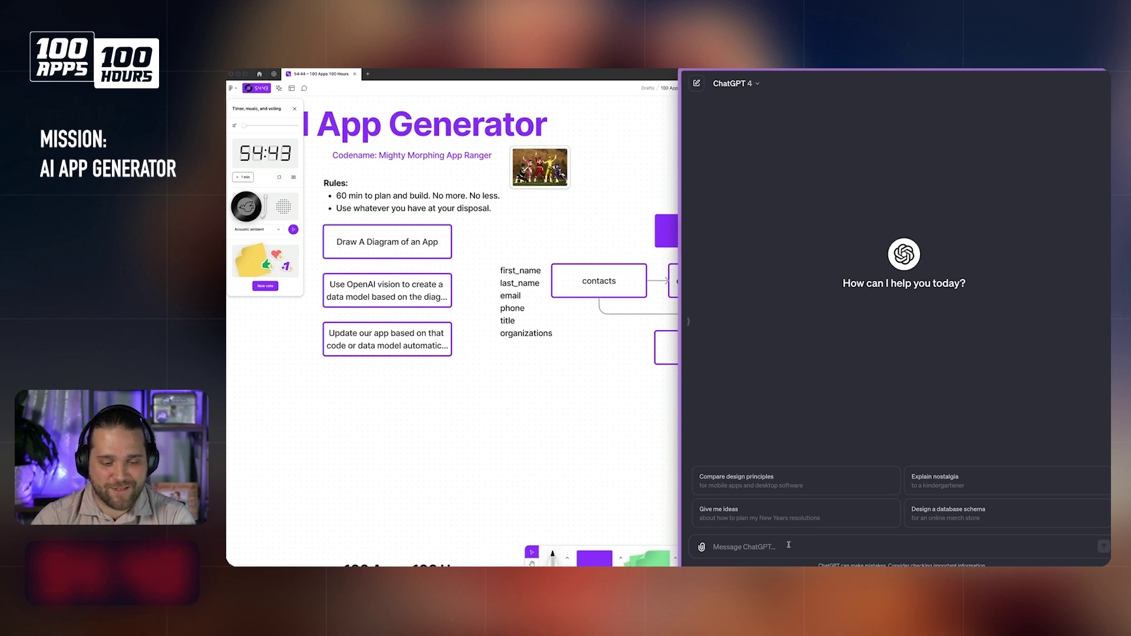
- Run the entire ChatGPT-generated CRM schema script with Run All in the SQL client
key(super+space)
text(re)
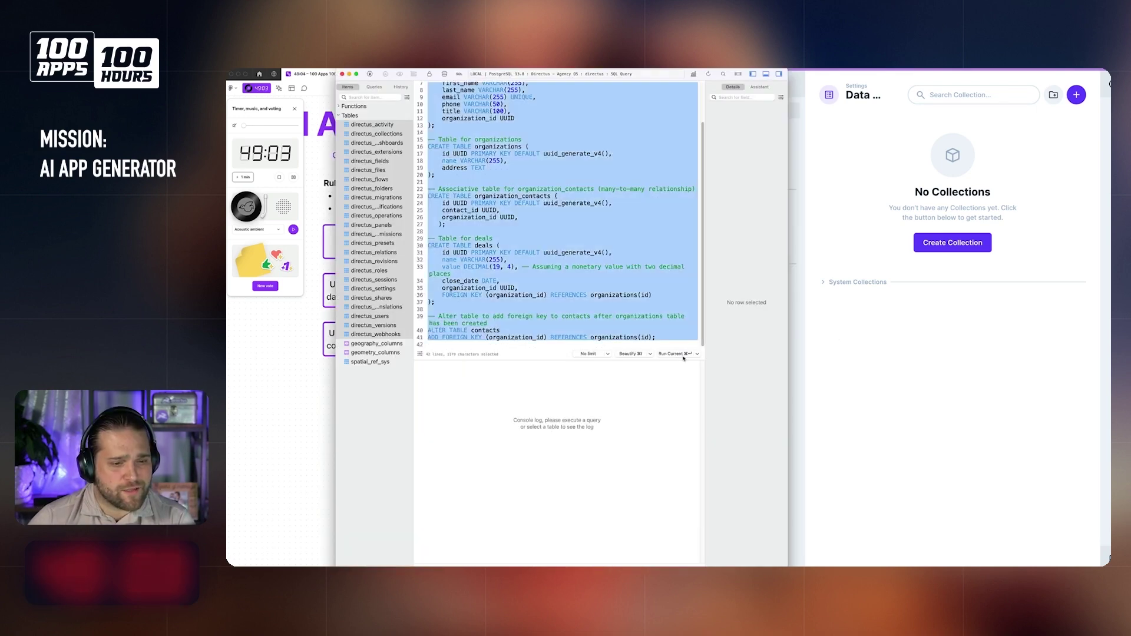
click(697, 356)
click(690, 363)
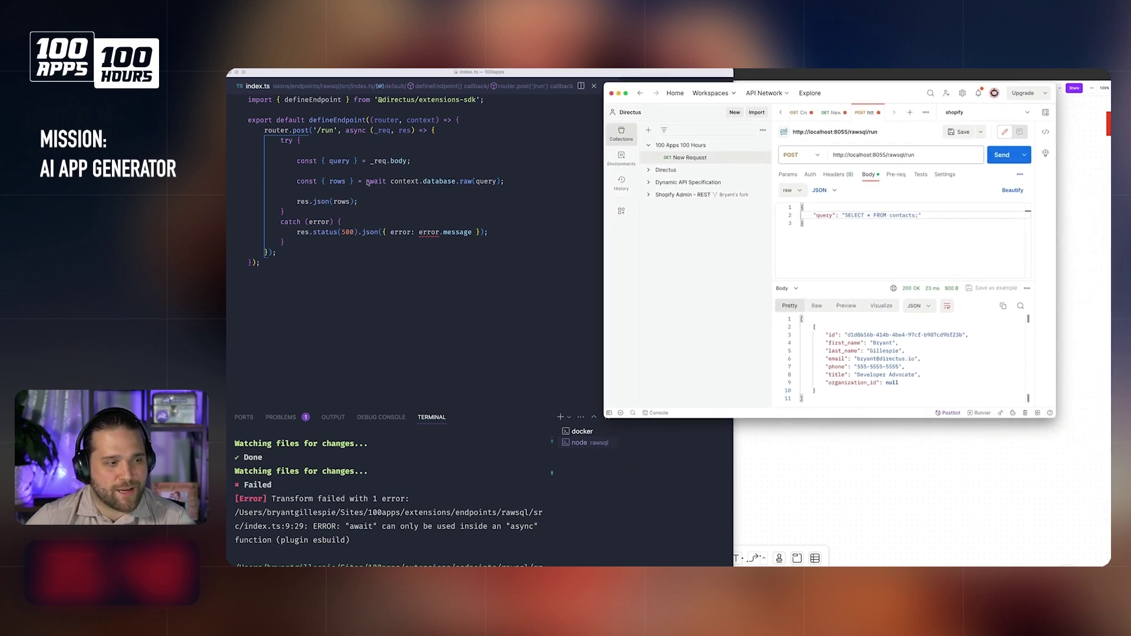
drag(845, 214, 923, 215)
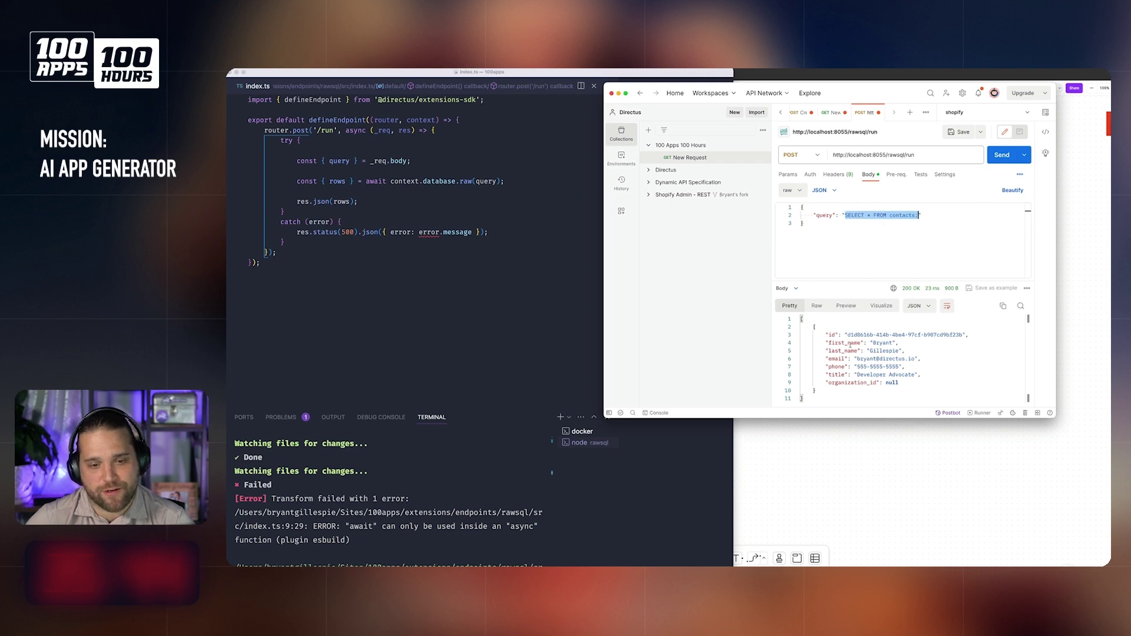
drag(813, 326, 903, 399)
click(889, 366)
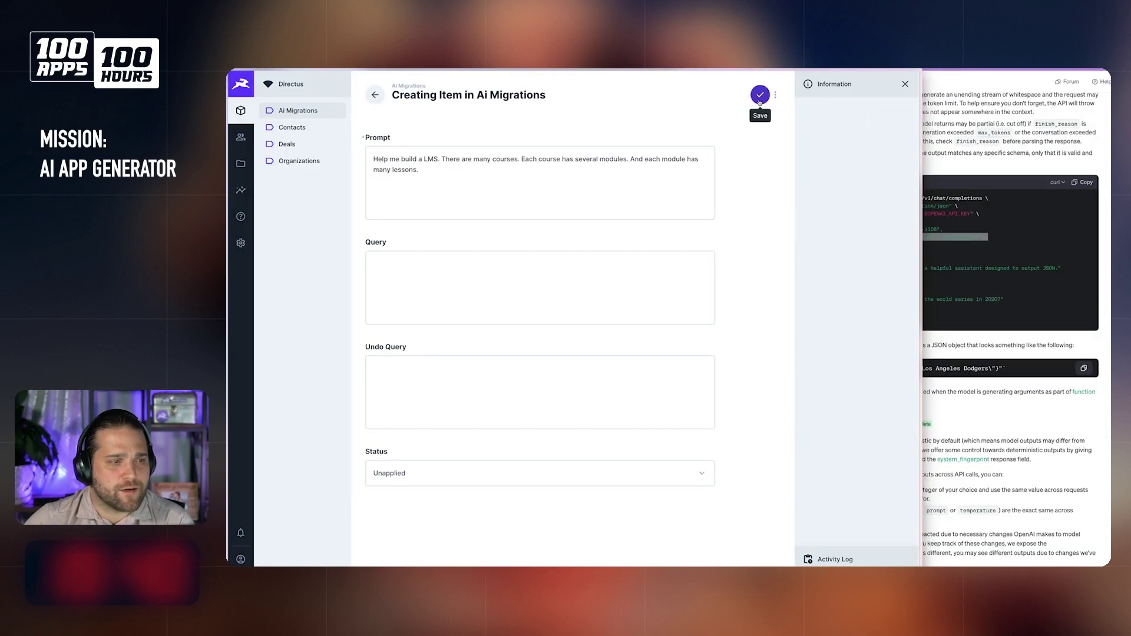
- Save the new Ai Migrations item with its LMS courses, modules and lessons prompt
click(760, 95)
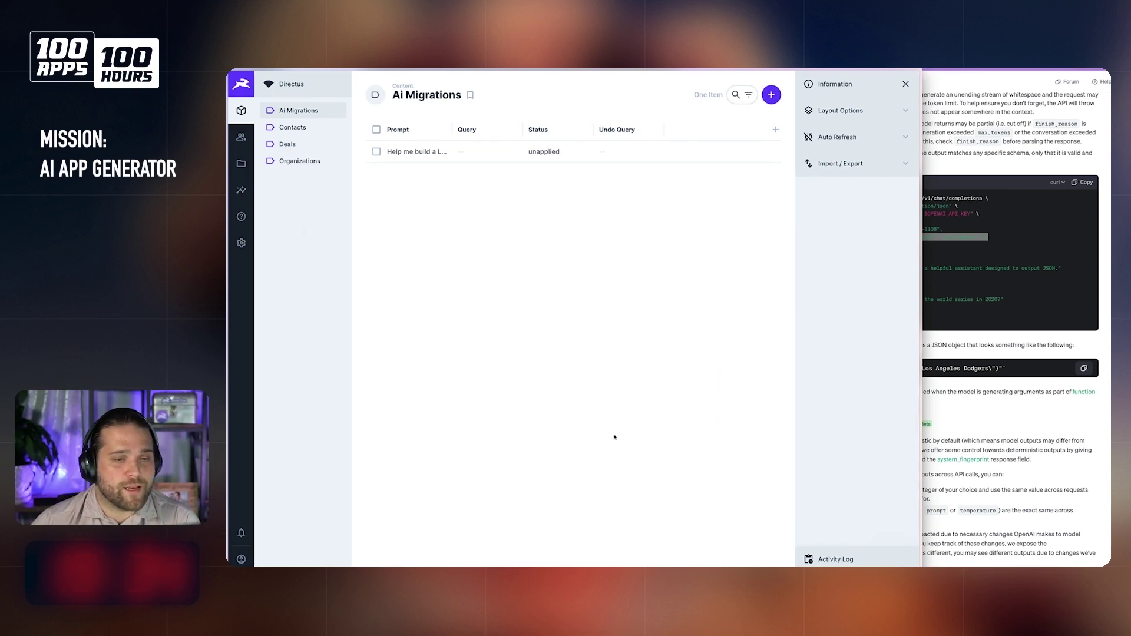
- Inspect the latest Call OpenAI flow run log and expand the AI call payload
click(242, 243)
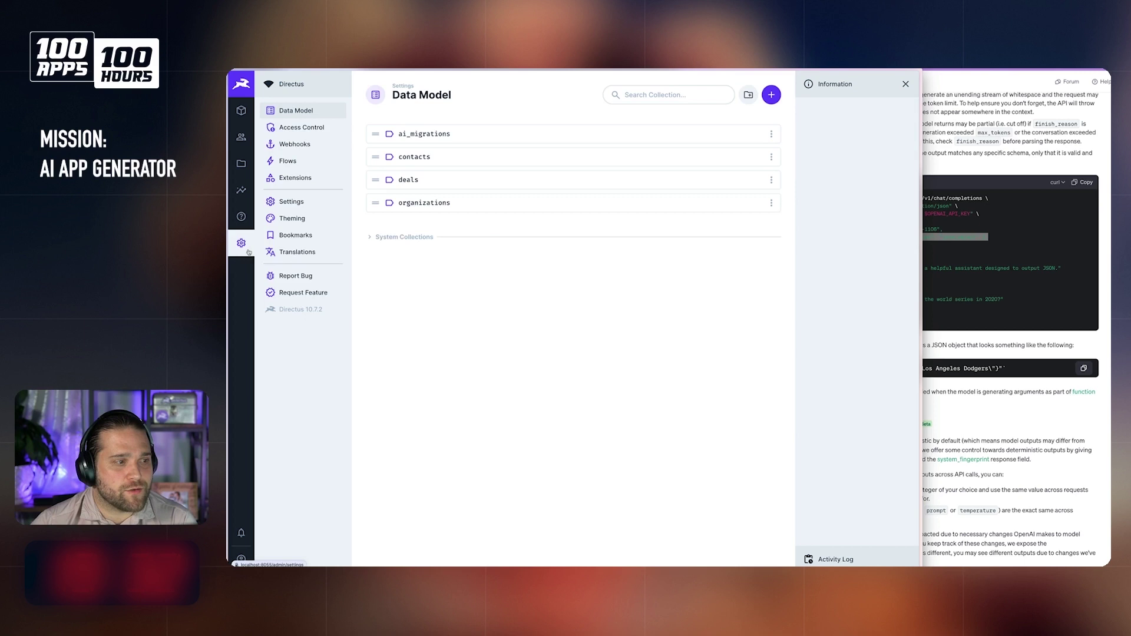
click(283, 163)
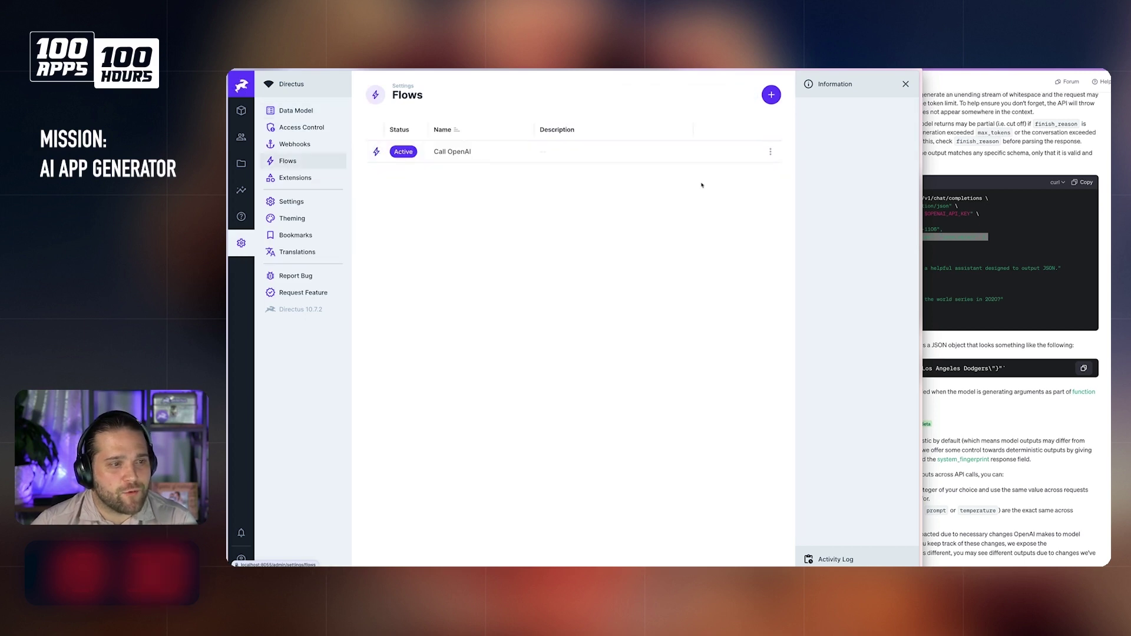
click(525, 153)
click(852, 150)
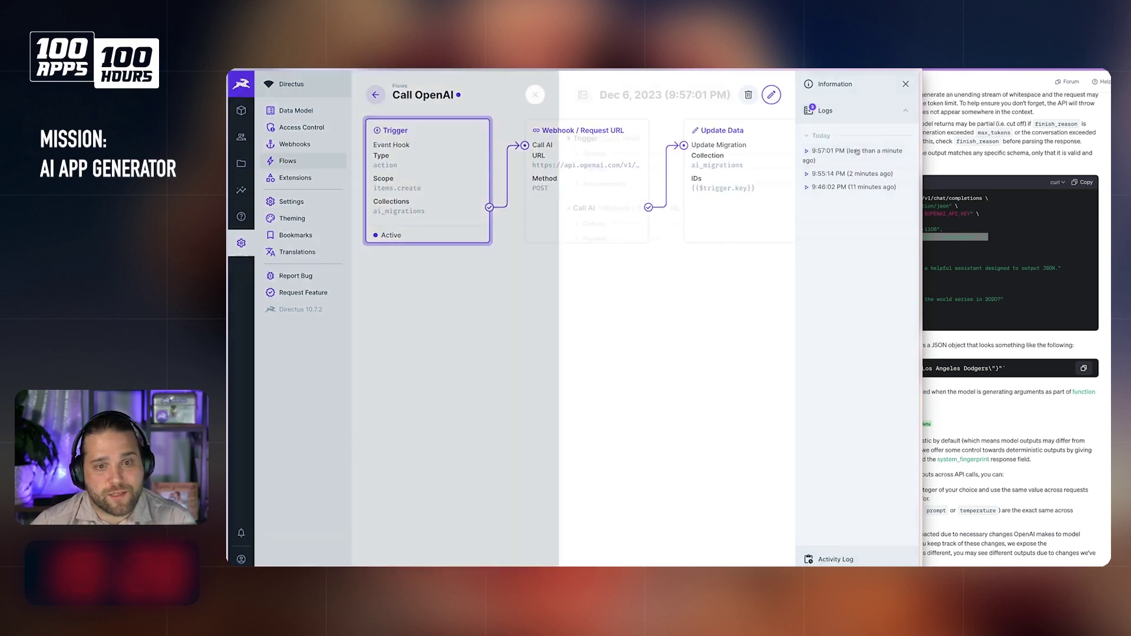
click(576, 239)
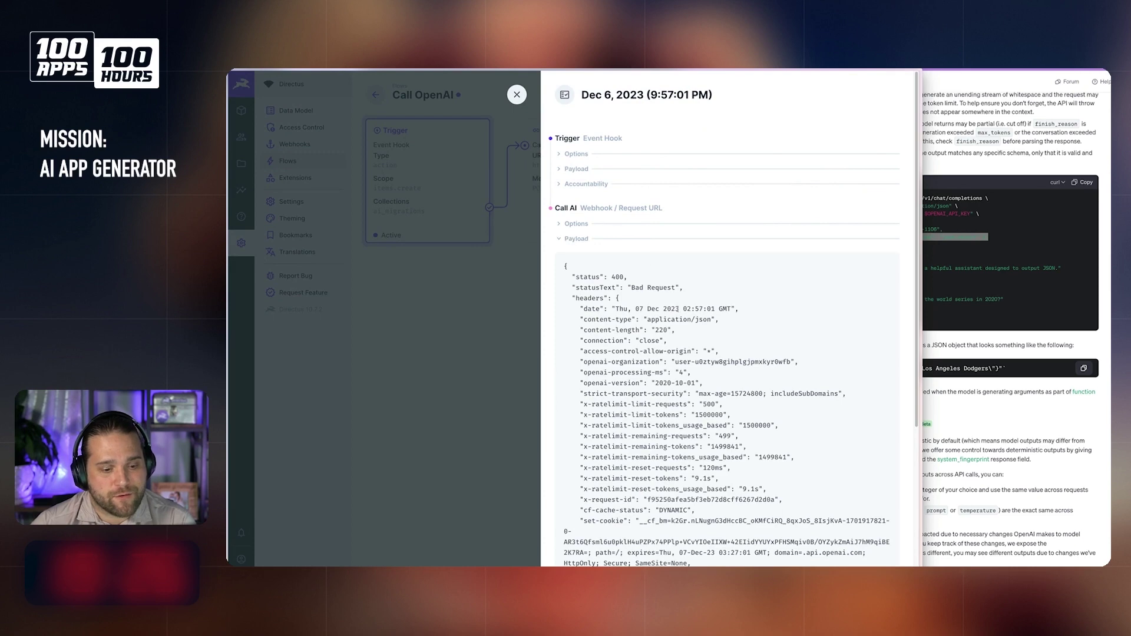
scroll(672, 354, down, 5)
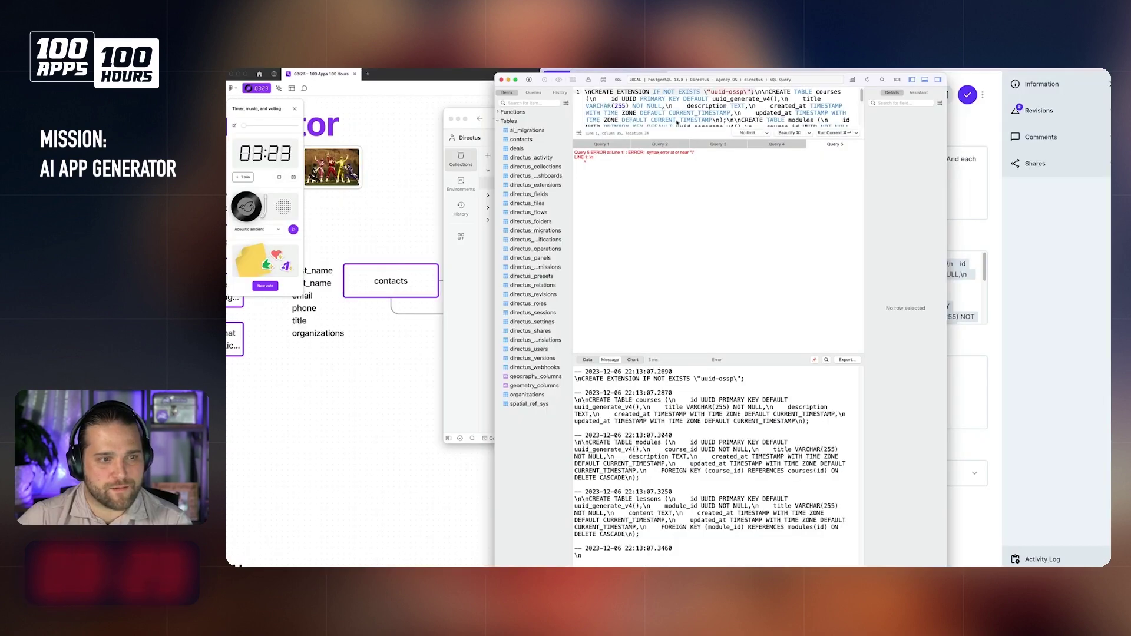
- Trim the query's leading newline, review the migration item and data model, and reopen the CRM diagram
key(BackSpace)
key(BackSpace)
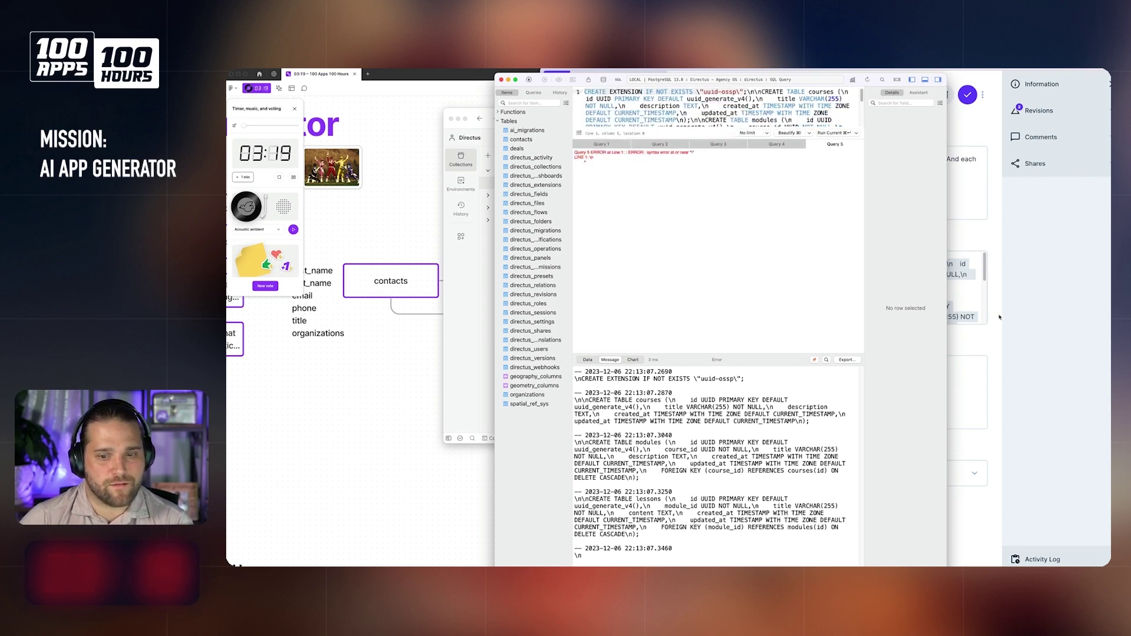
key(super+Tab)
click(795, 301)
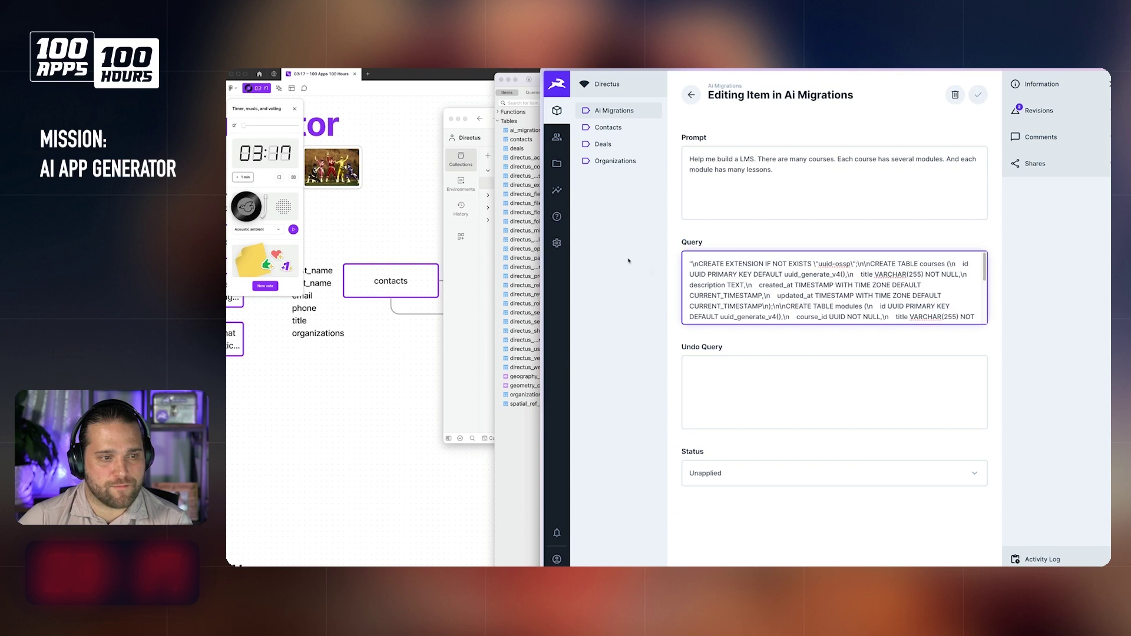
click(557, 243)
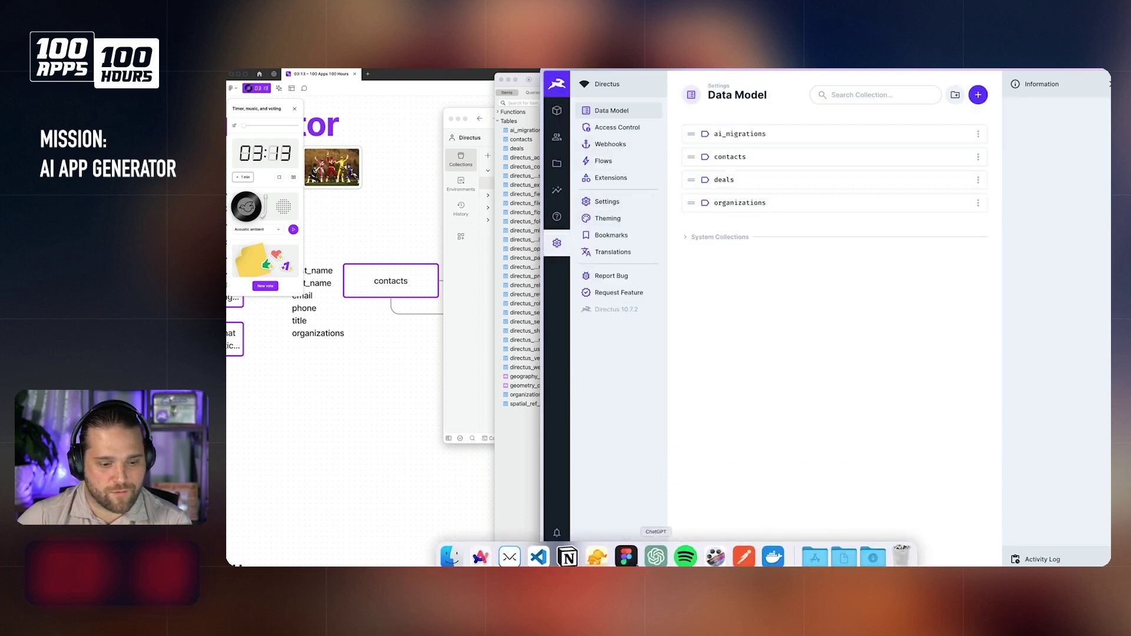
click(655, 559)
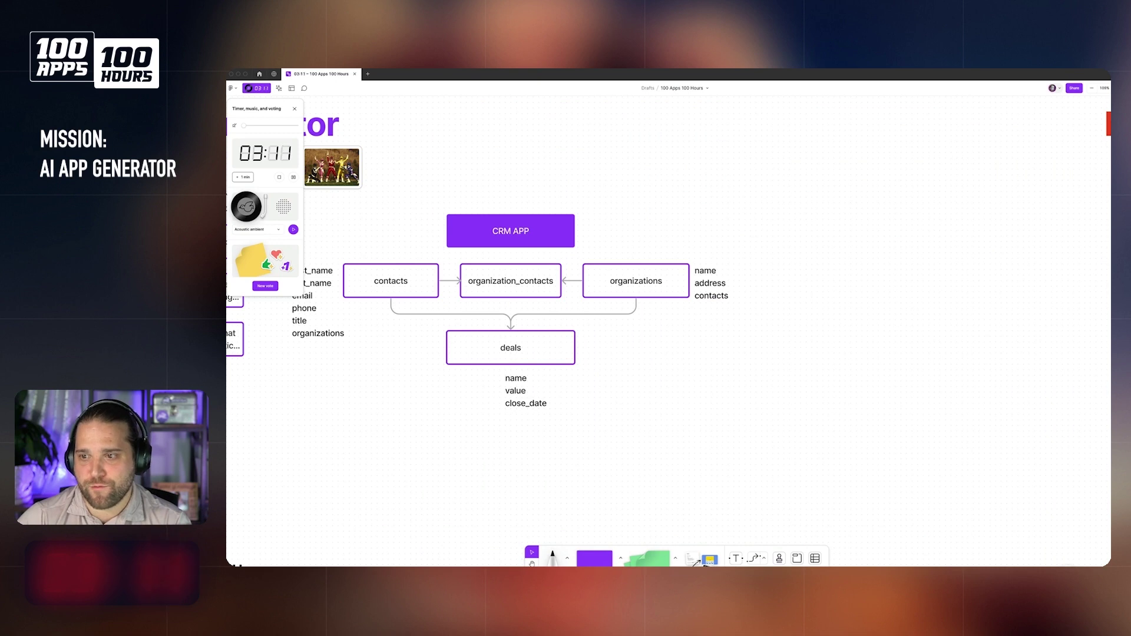